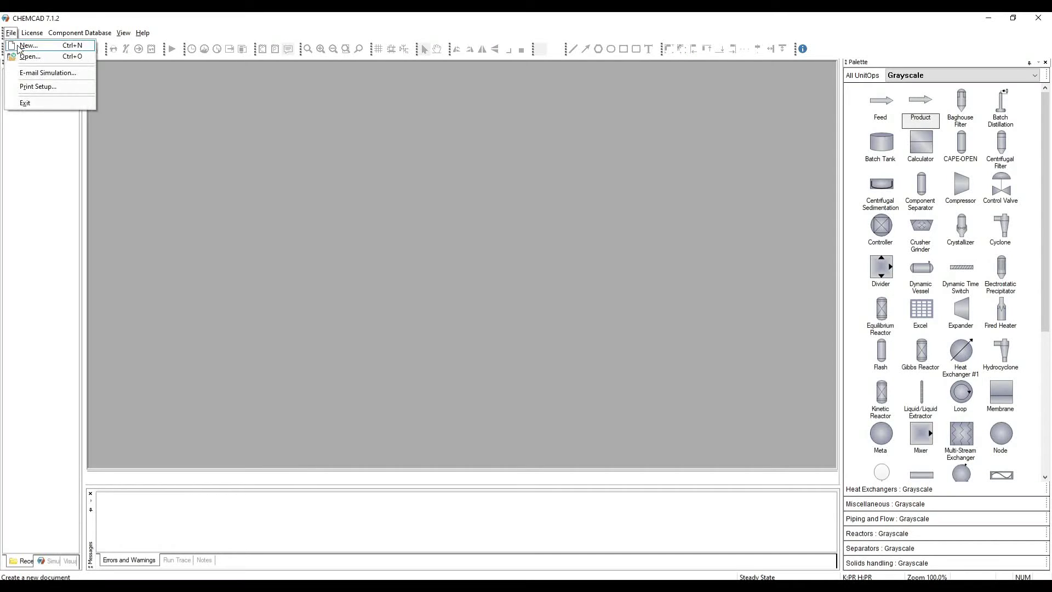
Start a new simulation and accept Metric engineering units
click(25, 46)
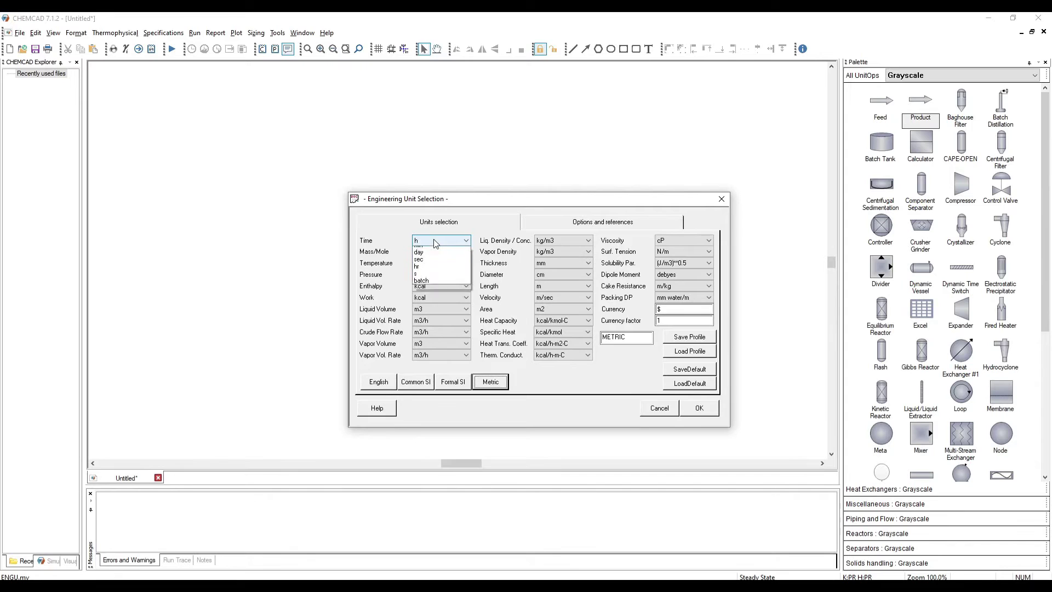
click(698, 409)
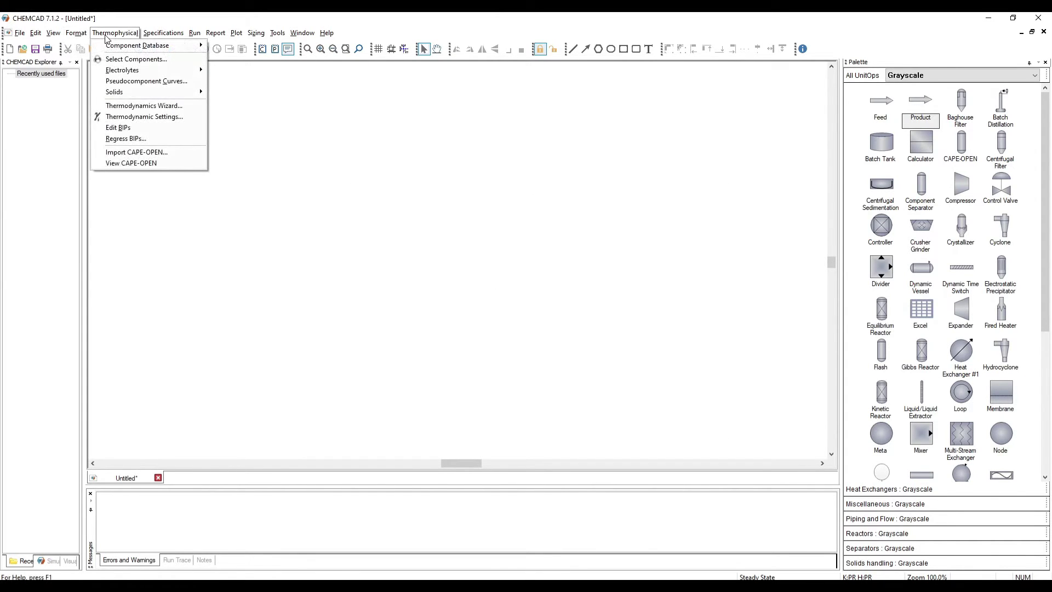
Add hydrogen, methane and ethane as components, accepting the wizard's ranges and suggested models
click(132, 60)
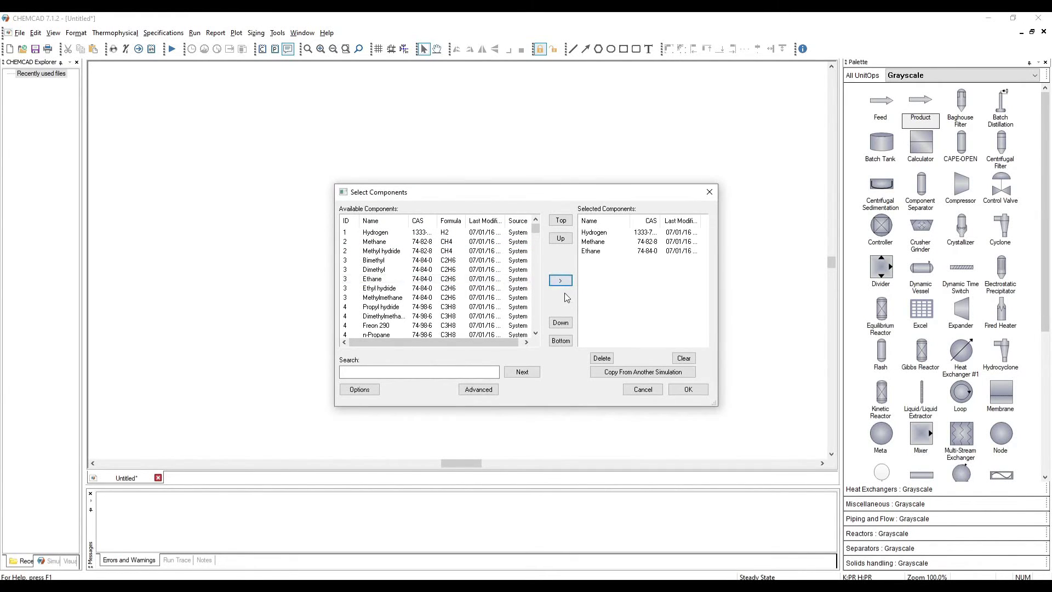
click(688, 389)
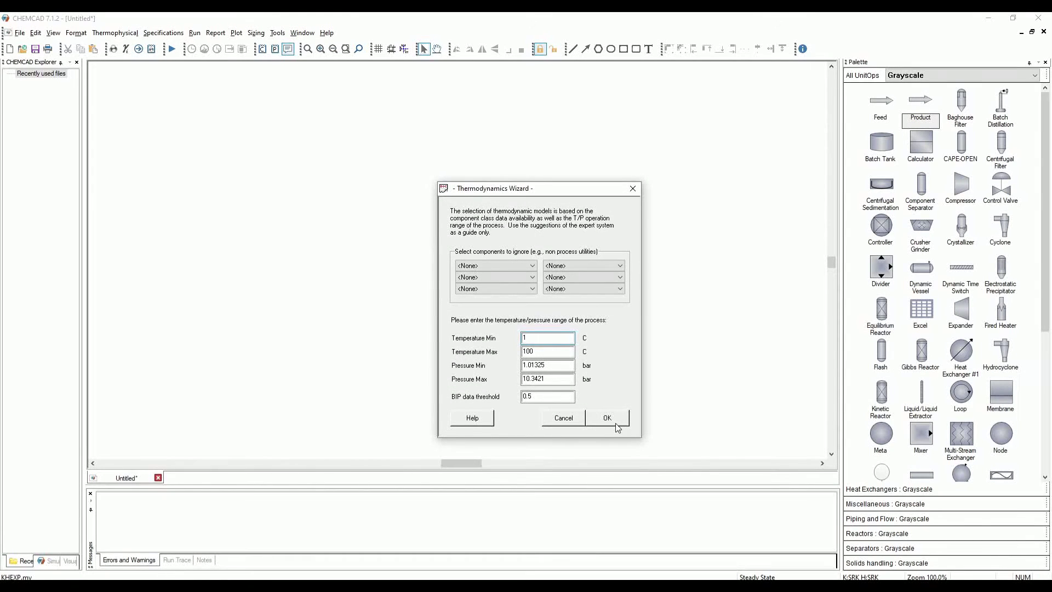
click(616, 422)
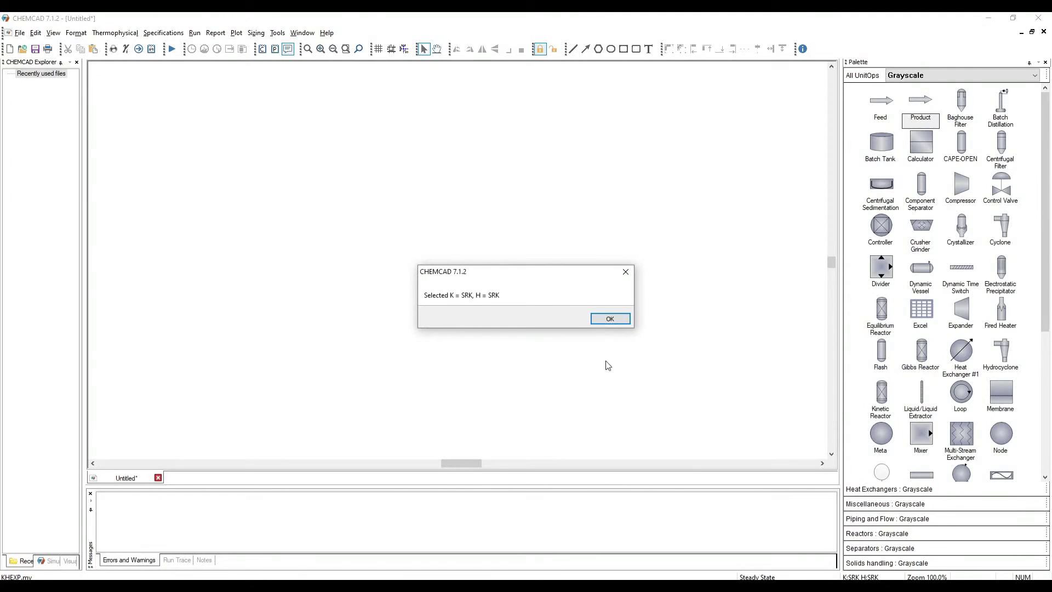
click(606, 319)
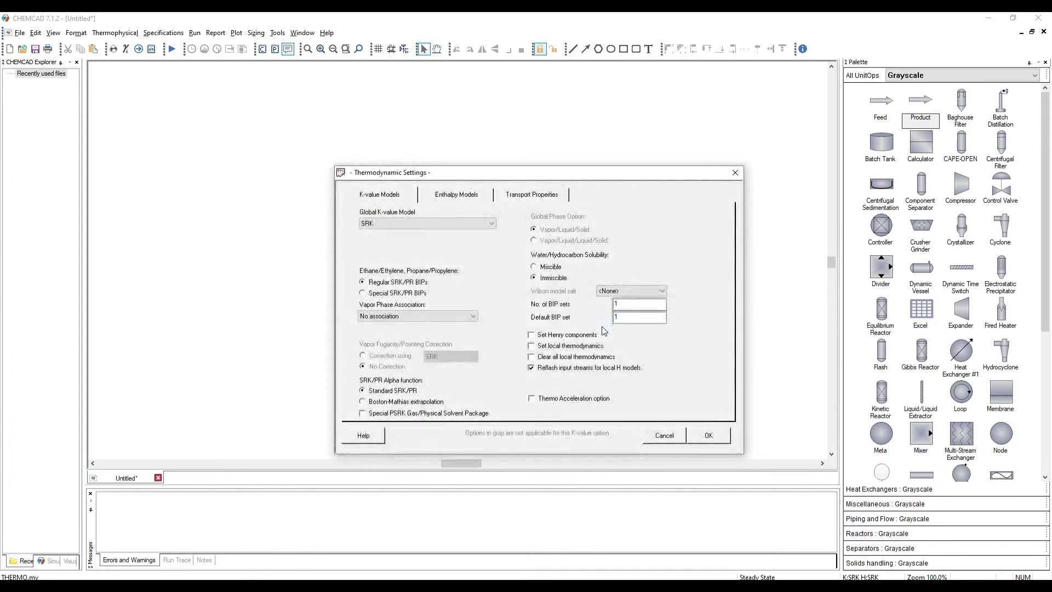
Set the global K-value model to Peng-Robinson and verify enthalpy also uses Peng-Robinson
click(397, 225)
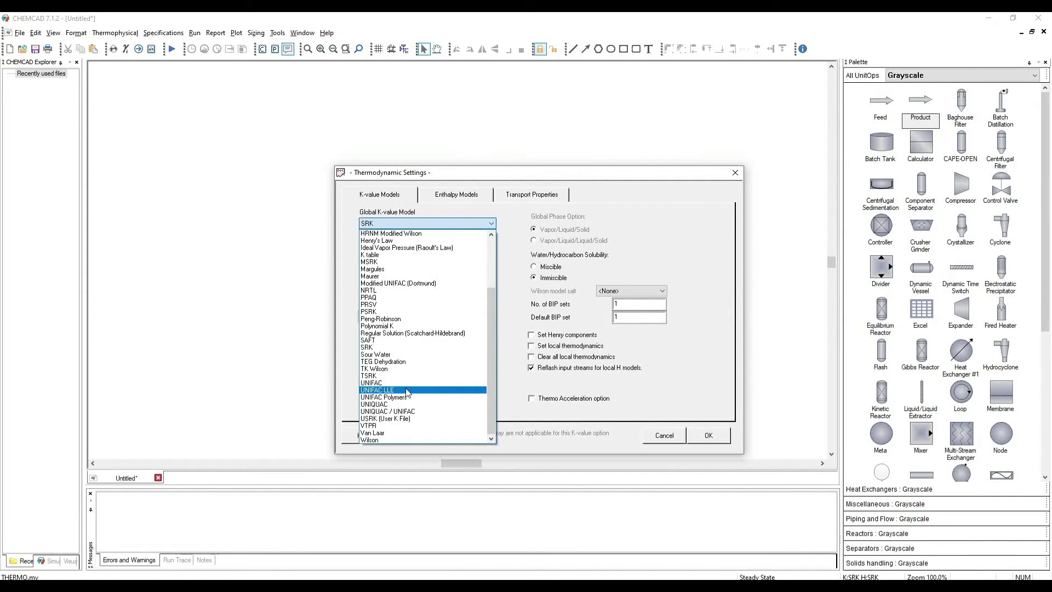
click(392, 319)
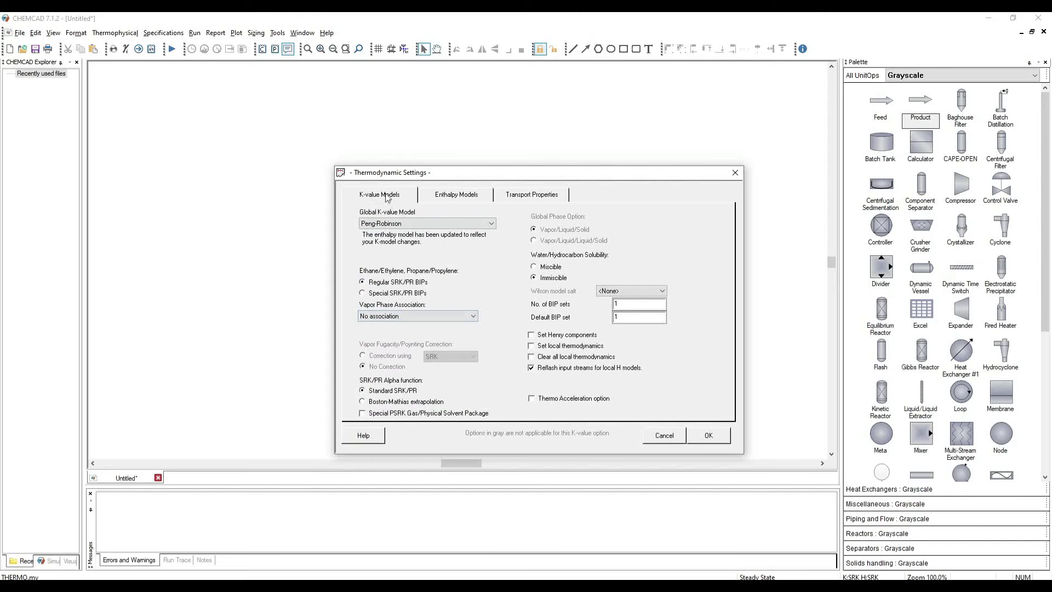
click(454, 195)
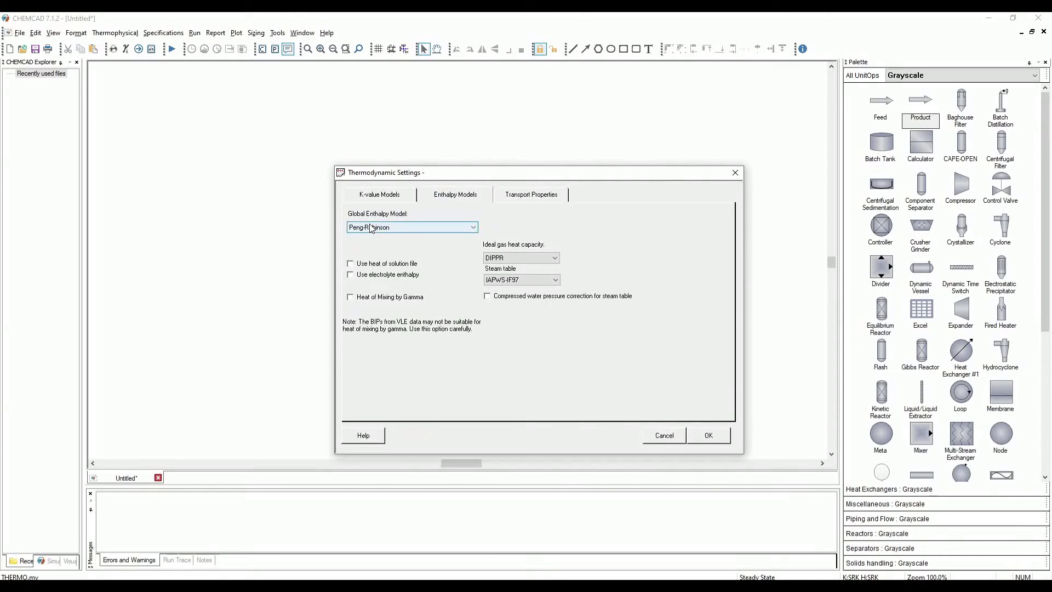
click(706, 436)
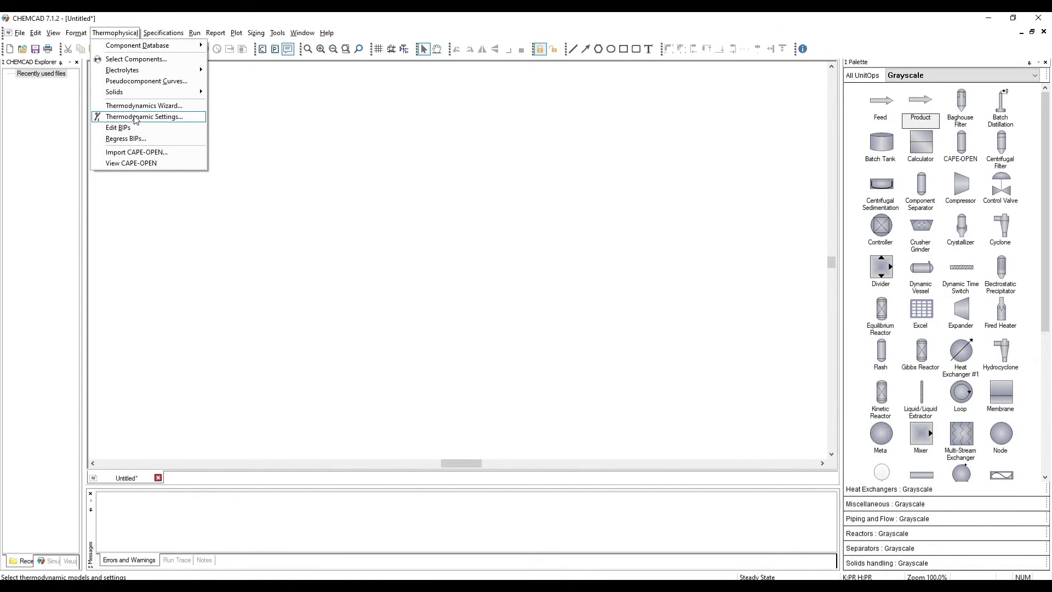
click(143, 117)
click(448, 200)
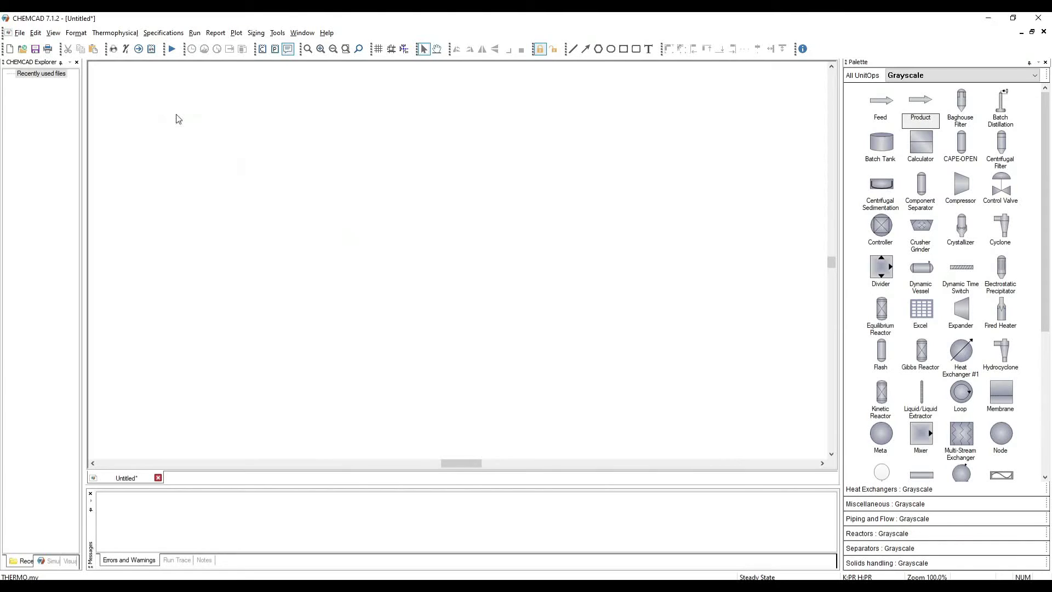
Place a Feed on the left and a Product to its right on the flowsheet
click(882, 102)
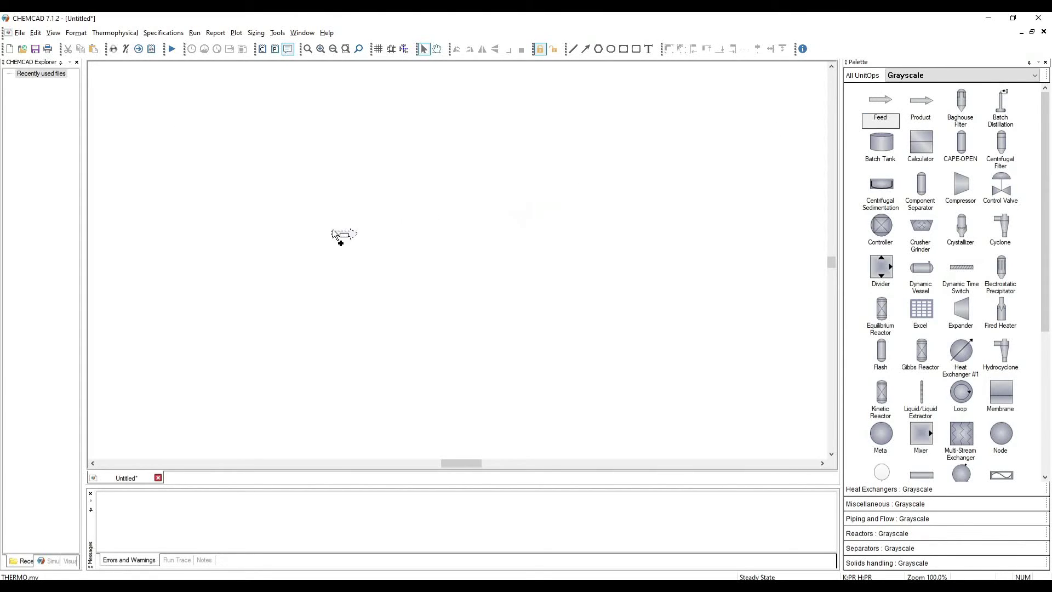
click(307, 247)
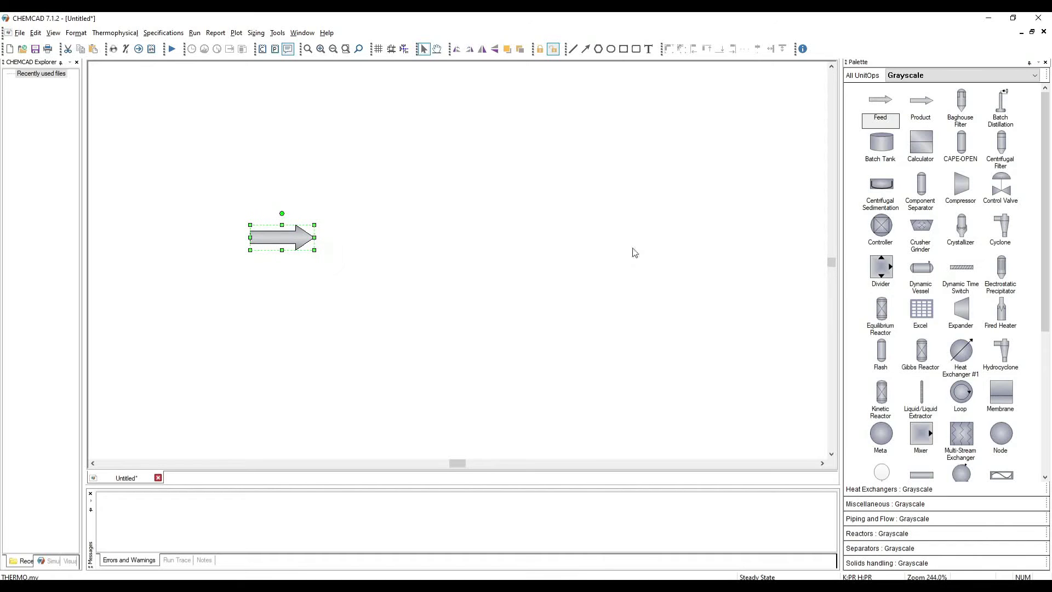
click(920, 107)
click(537, 235)
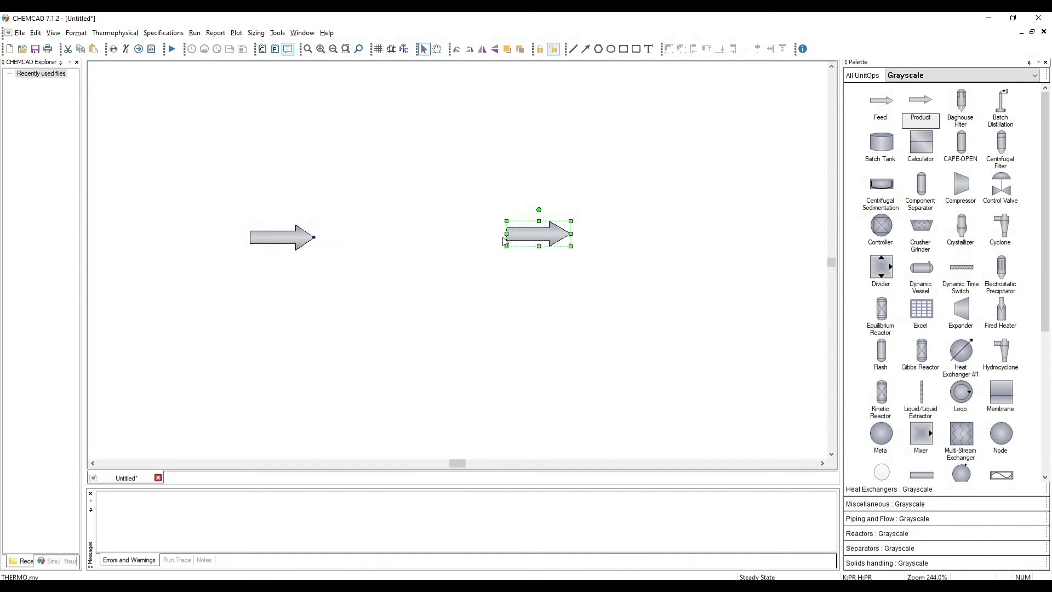
Connect the feed outlet to the product inlet with stream 1
click(313, 237)
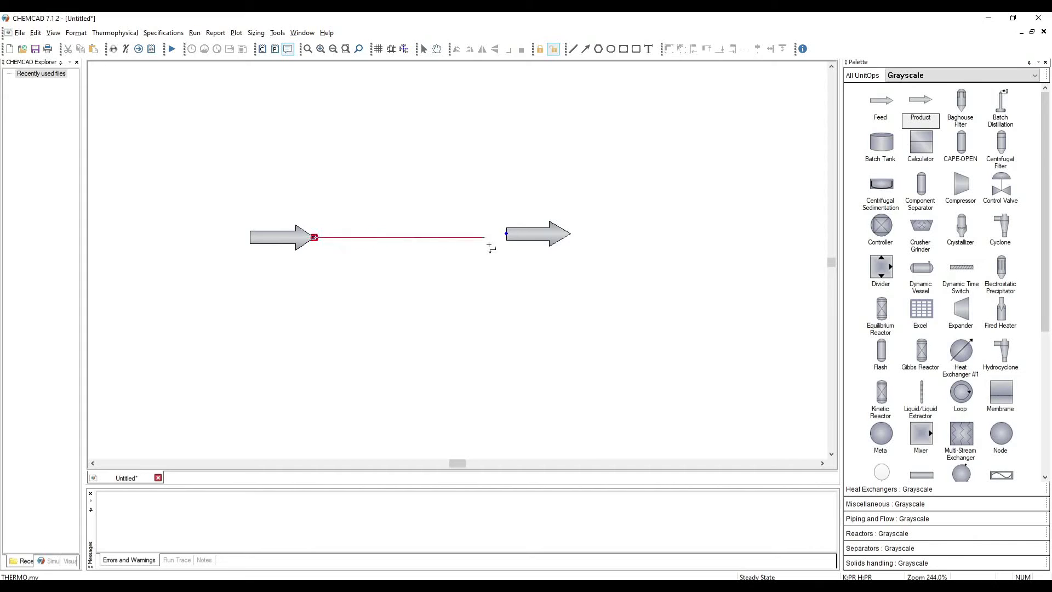
click(507, 236)
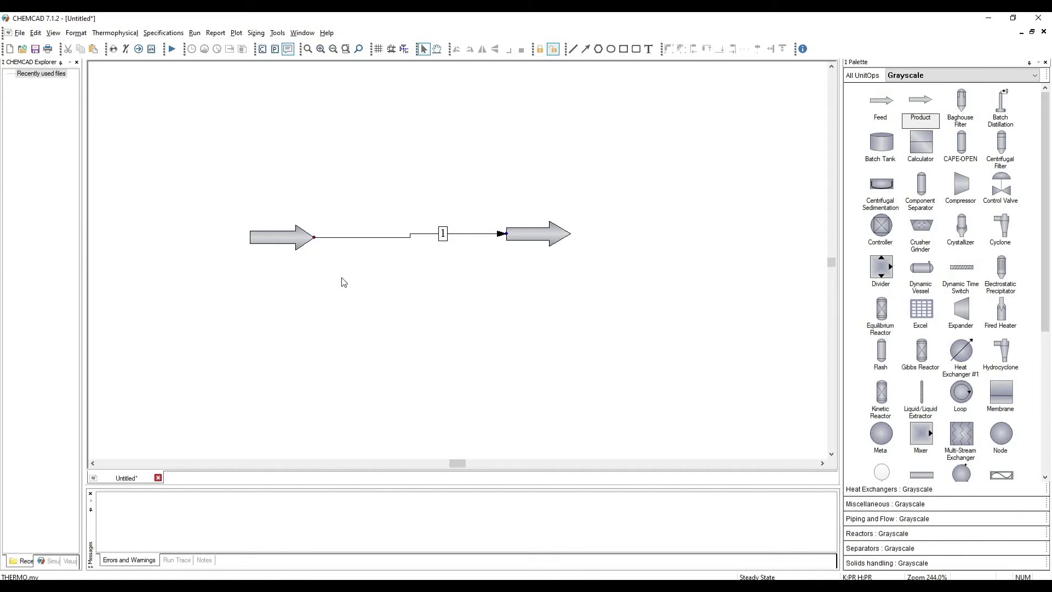
scroll(353, 274, up, 1)
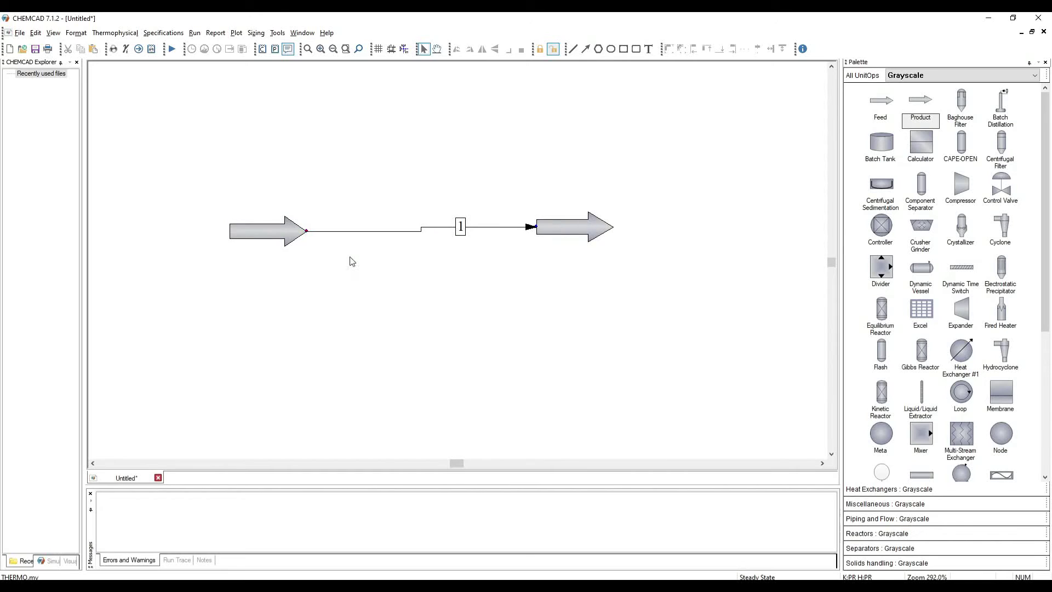
scroll(352, 261, up, 1)
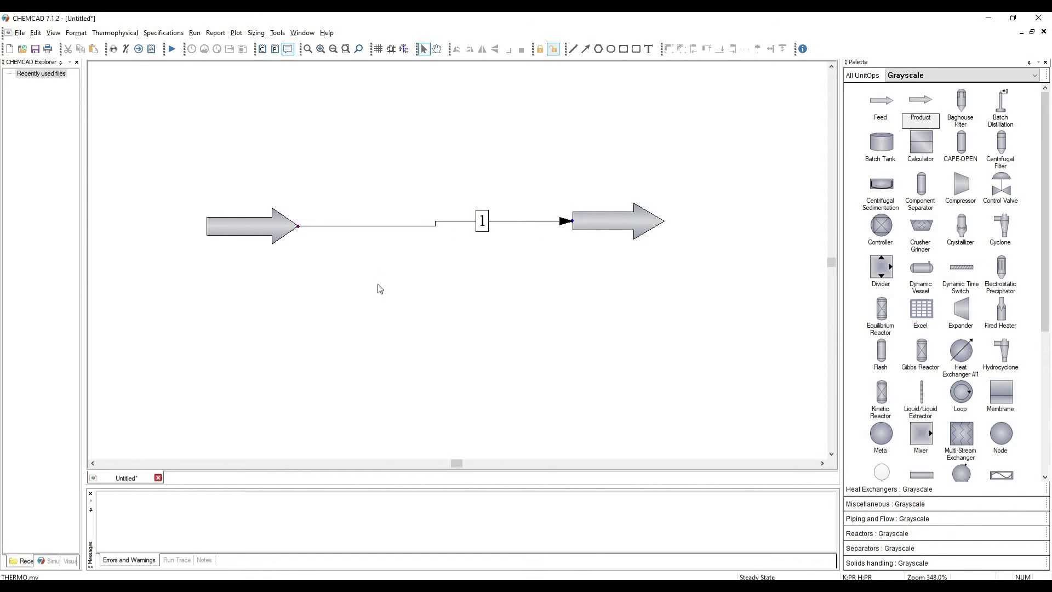
drag(379, 287, 392, 302)
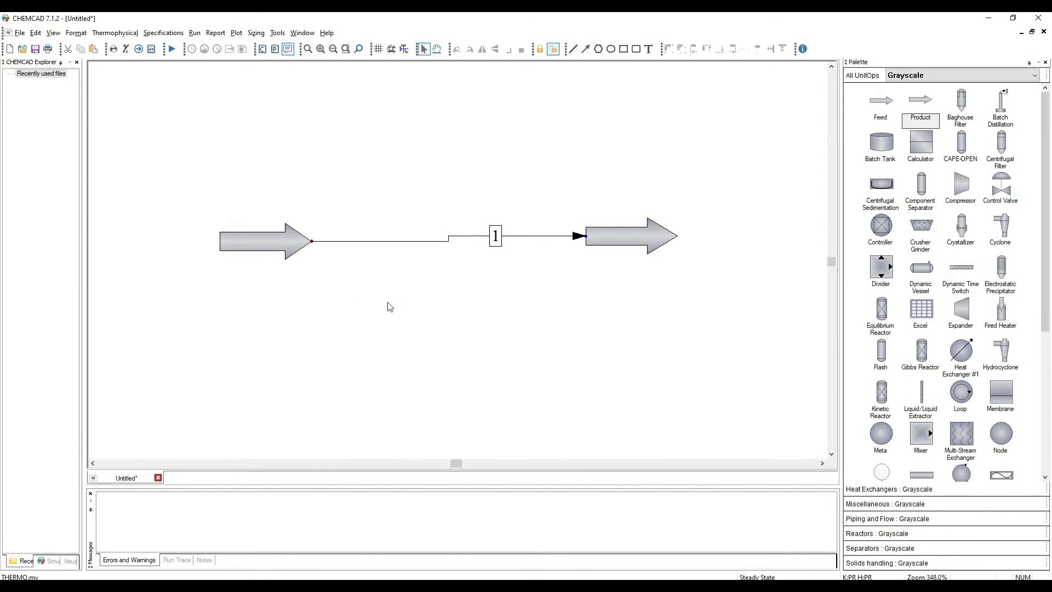
Name stream 1 Inlet and set component amounts to mole %
double_click(275, 245)
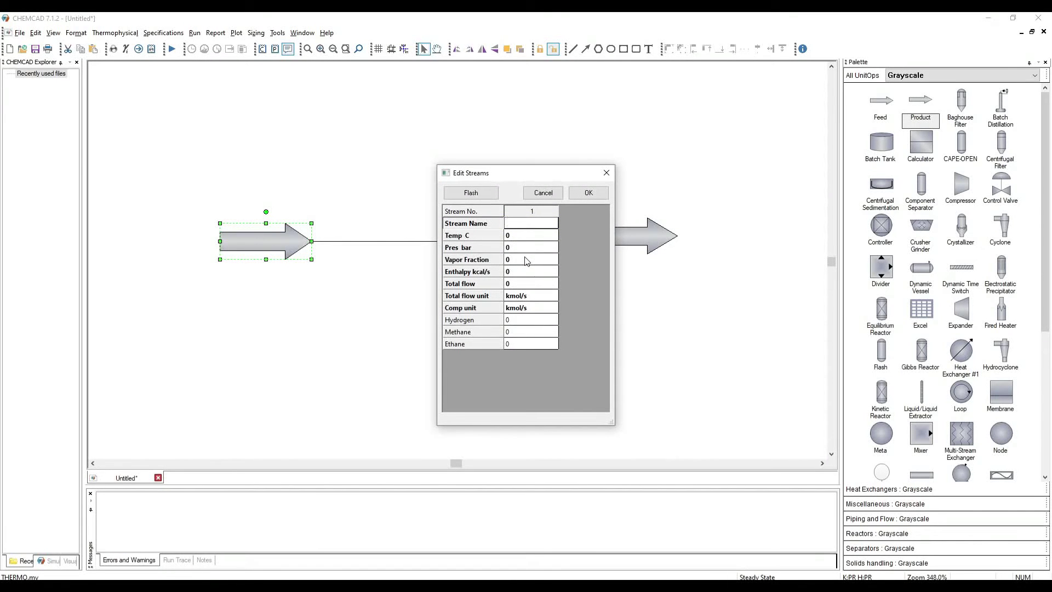
text(Inlet)
key(Return)
click(542, 307)
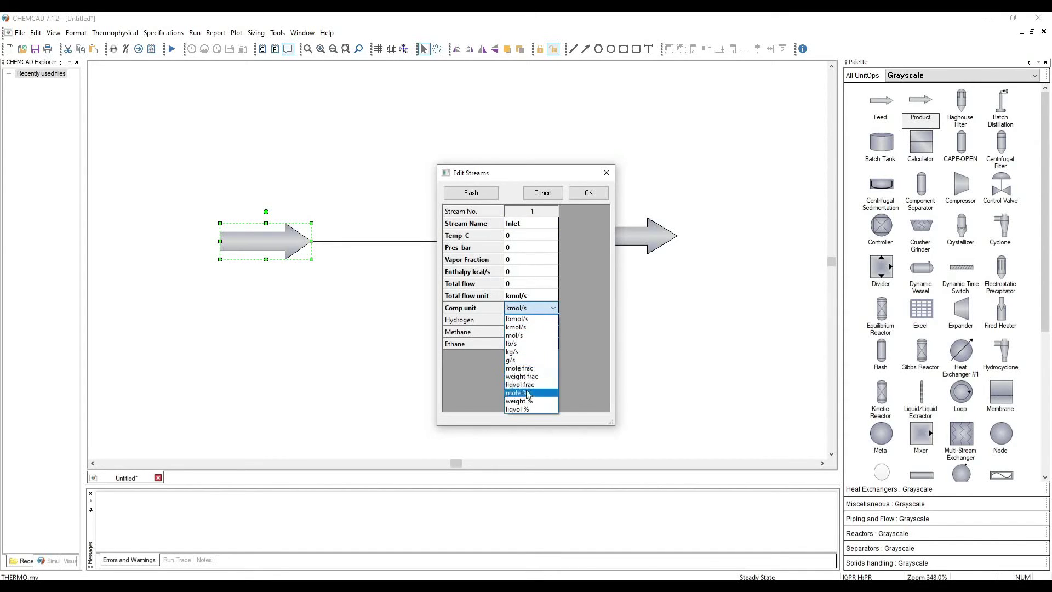
click(527, 393)
Enter Hydrogen 95, Methane 3, Ethane 2 and save the stream specification
click(529, 320)
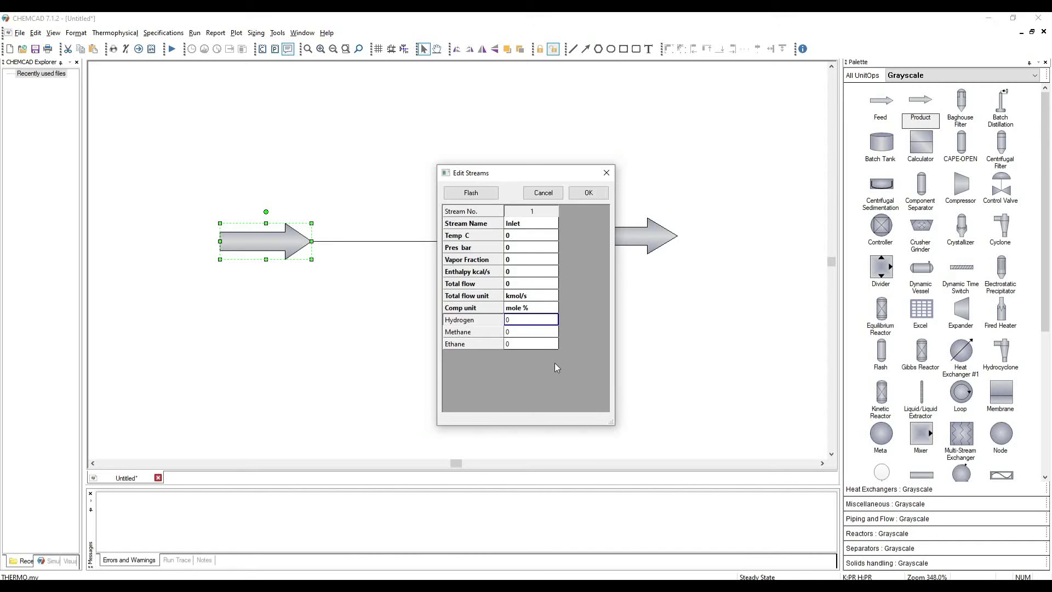
text(95)
key(Return)
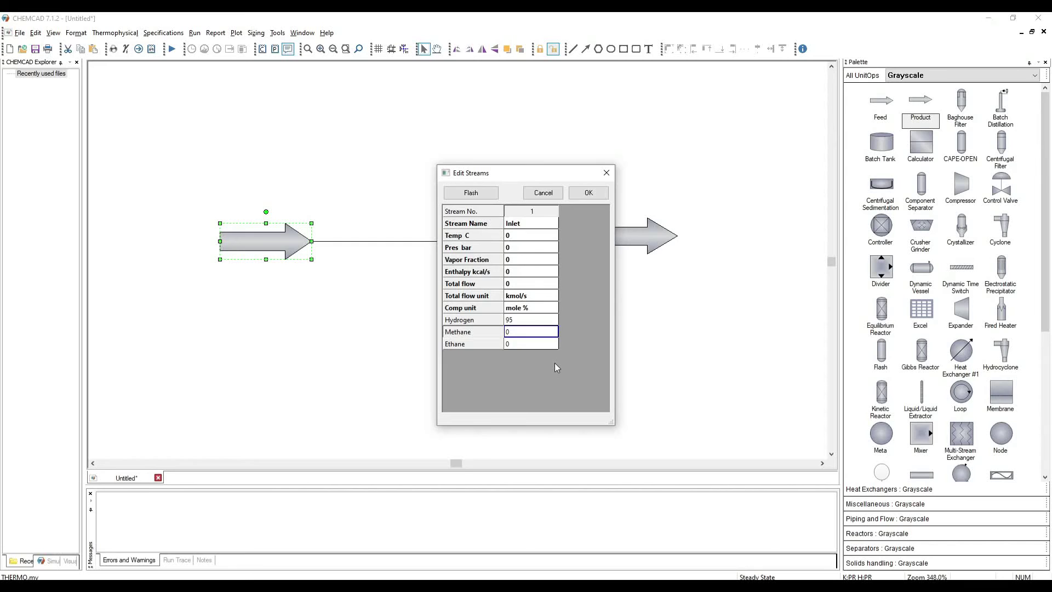
text(3)
key(Return)
text(2)
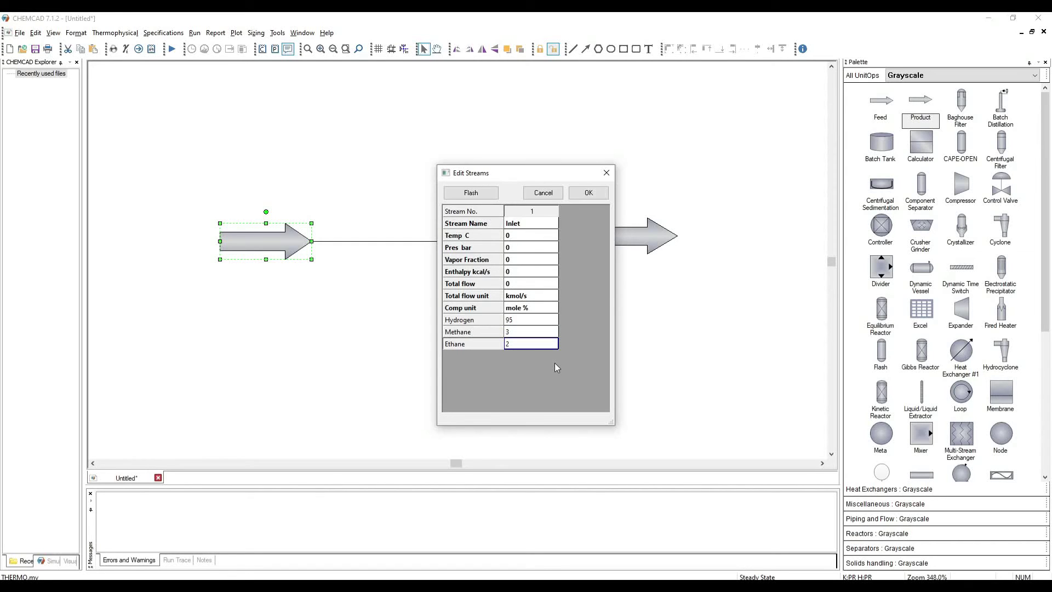
click(587, 193)
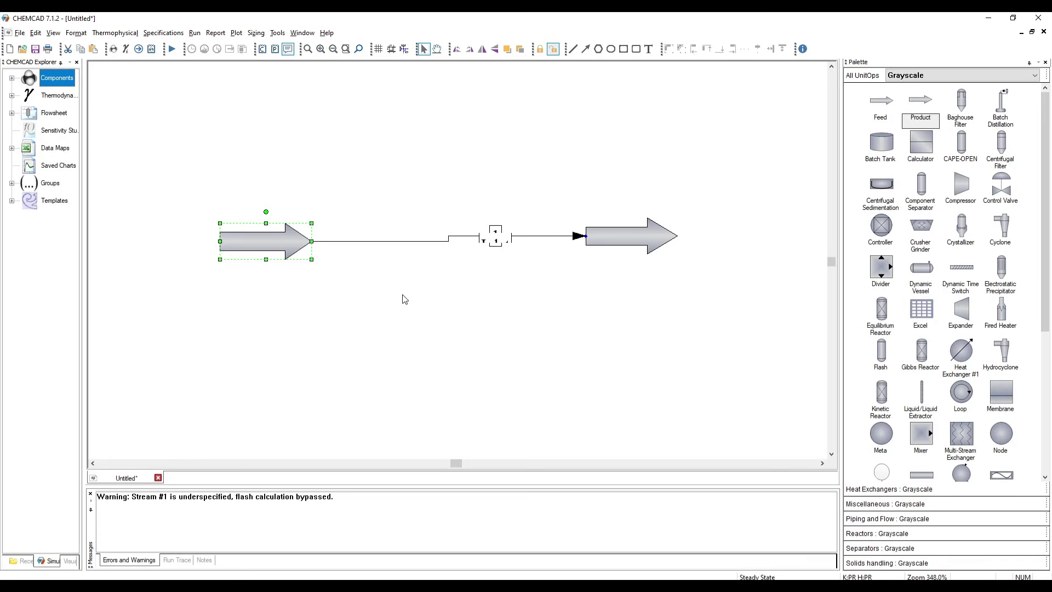
Run All in steady state, dismissing the data-check error messages
double_click(264, 245)
click(589, 192)
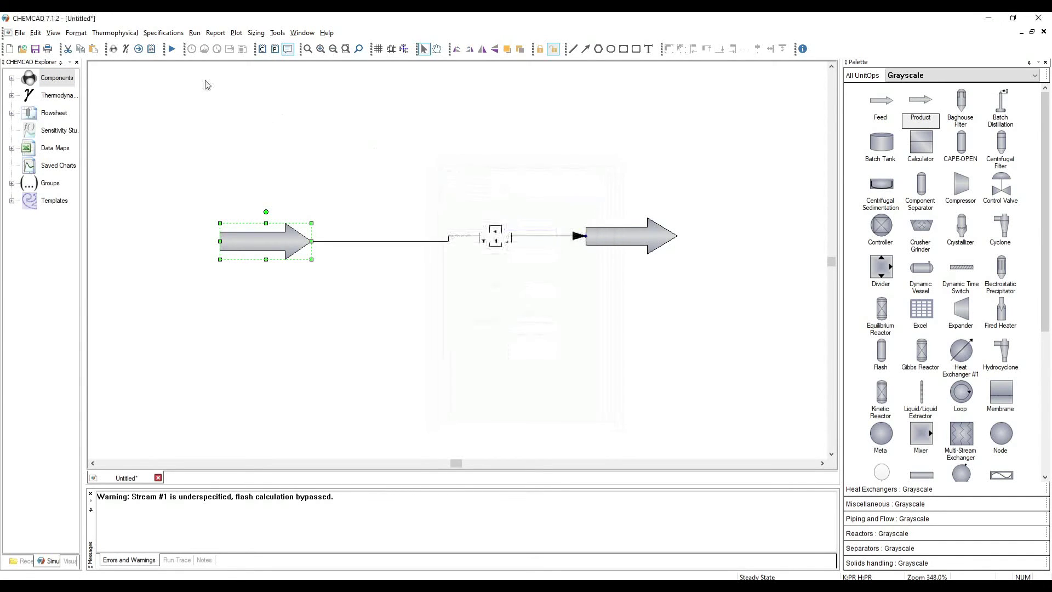
click(194, 33)
mouse_move(235, 56)
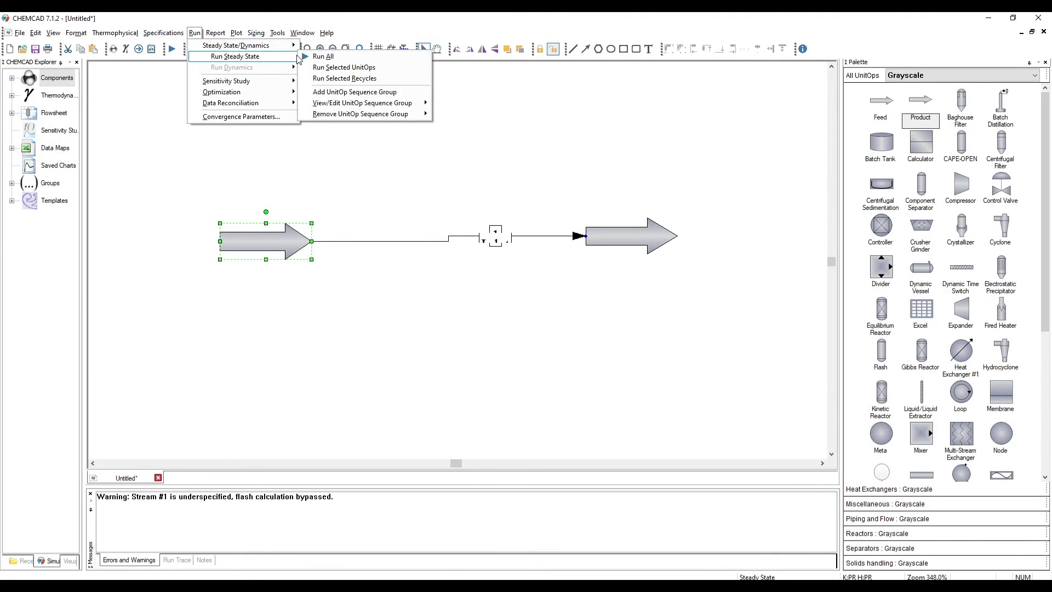
click(322, 55)
click(537, 383)
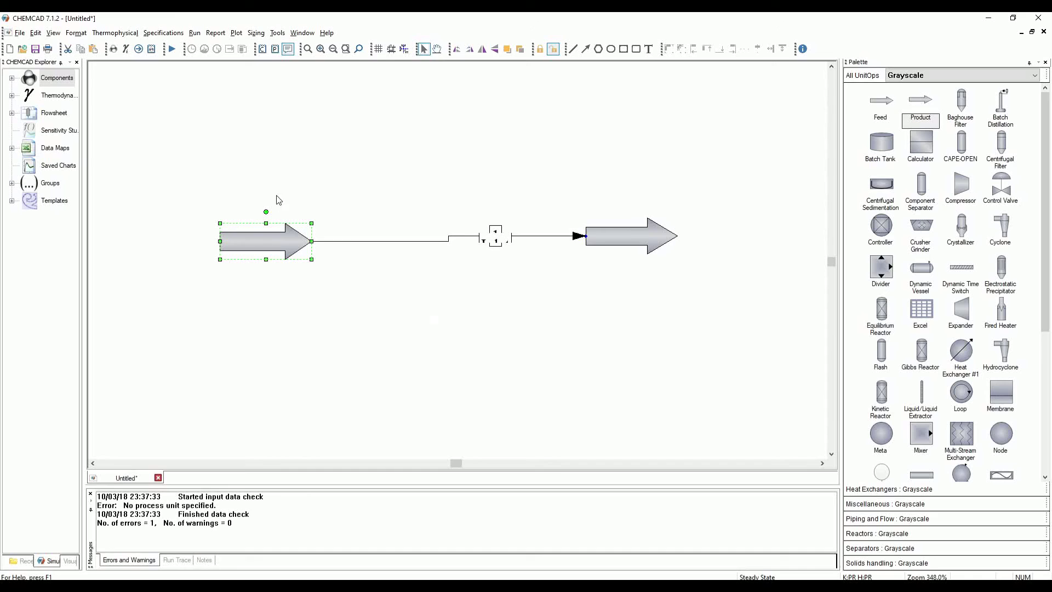
click(179, 50)
click(540, 385)
Reopen and close the stream dialog so the stream shows its 1 Inlet label
double_click(243, 229)
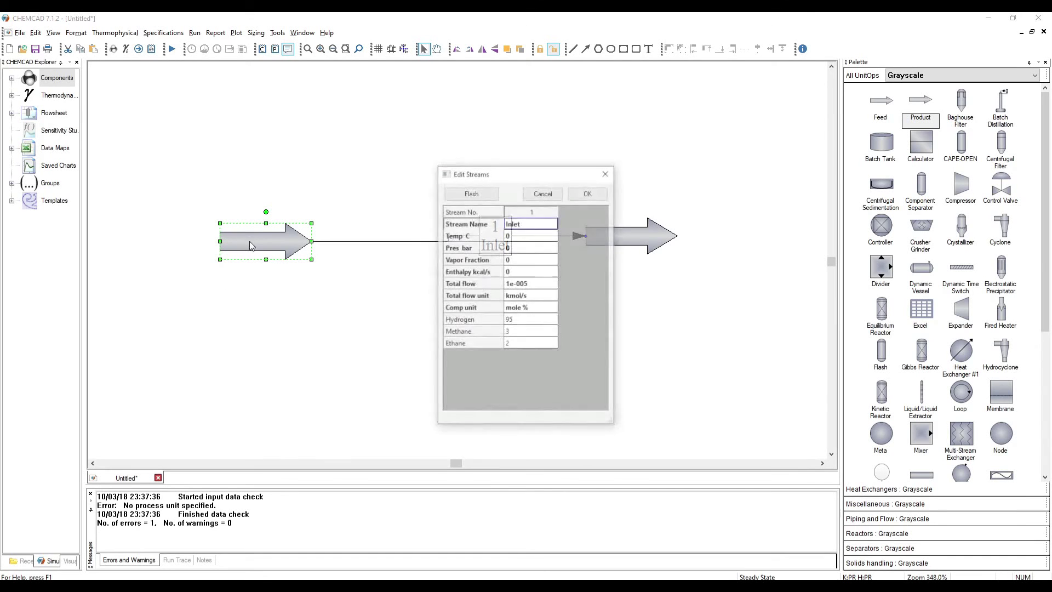
click(607, 175)
click(386, 333)
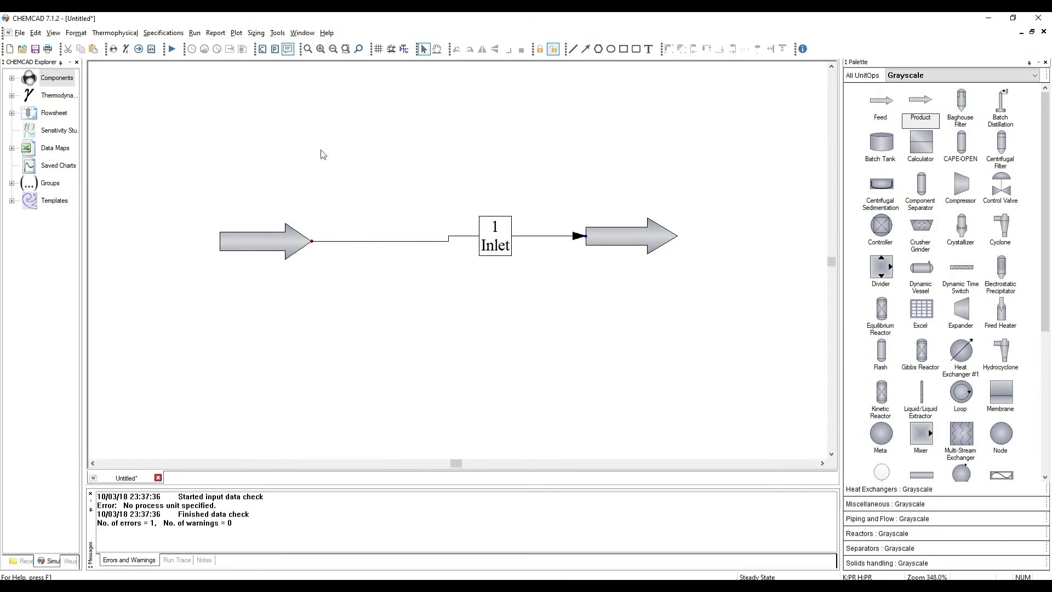
Start a Phase Envelopes plot and select stream 1 to be plotted
click(235, 33)
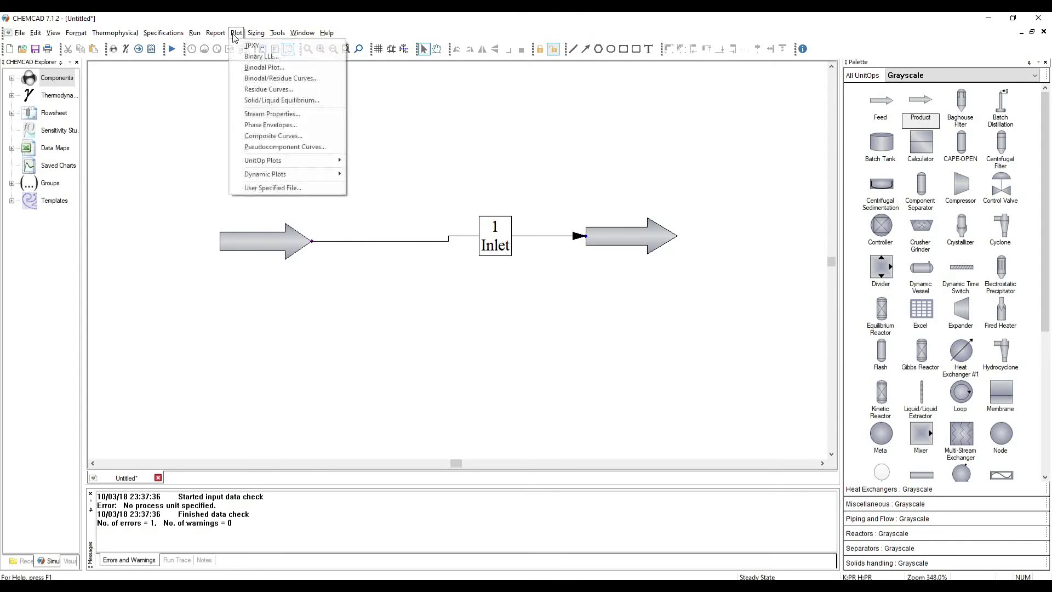
click(269, 125)
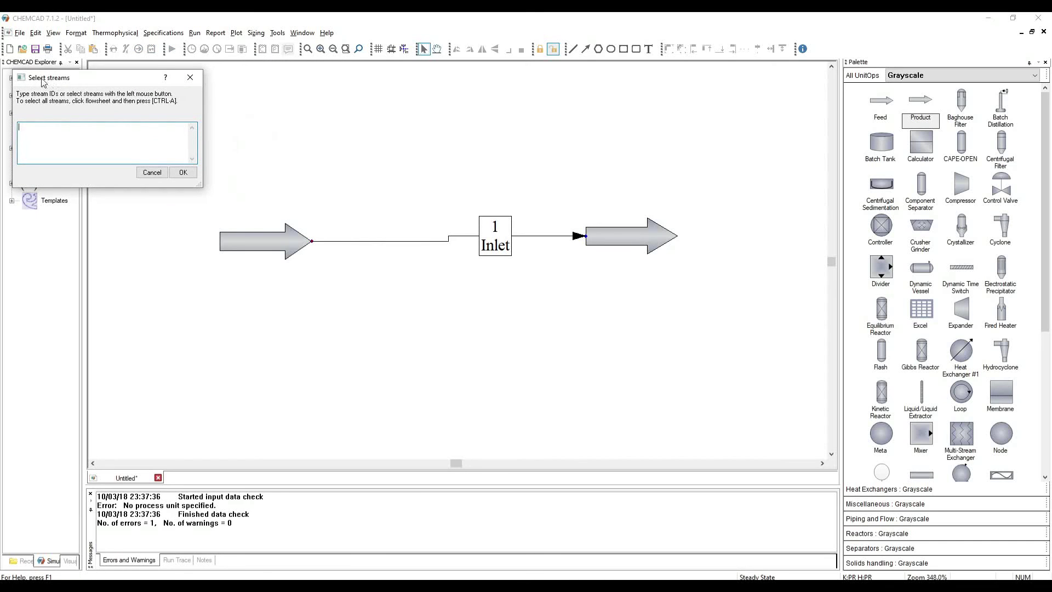
drag(73, 79, 183, 98)
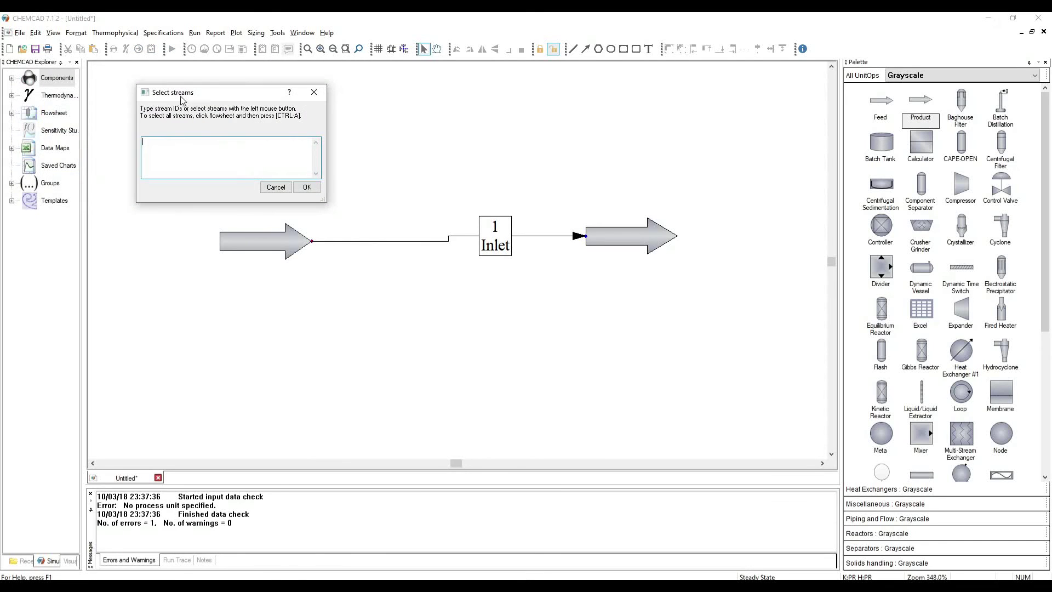
click(379, 243)
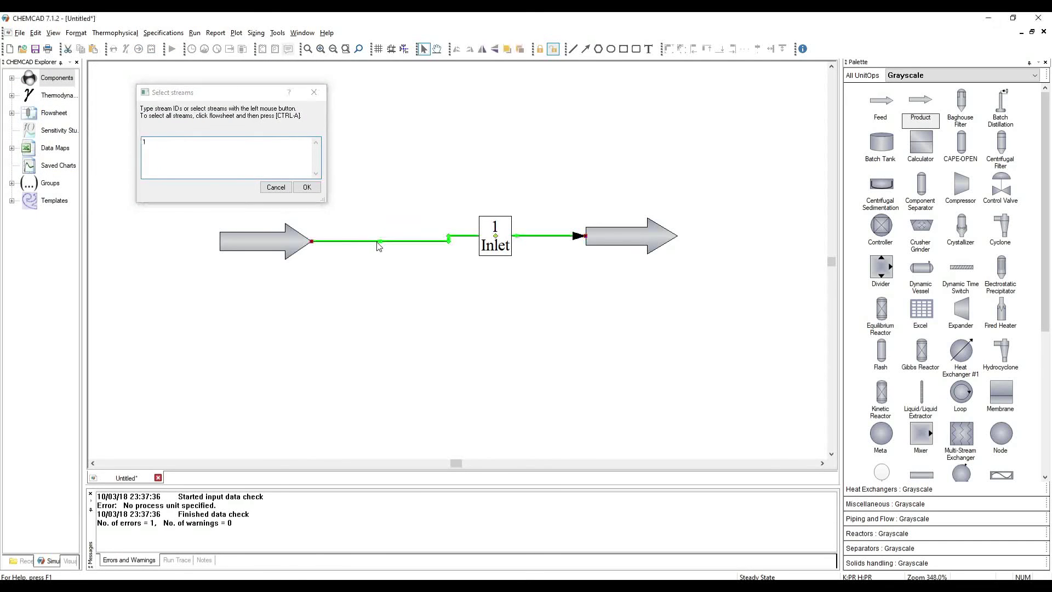
click(306, 187)
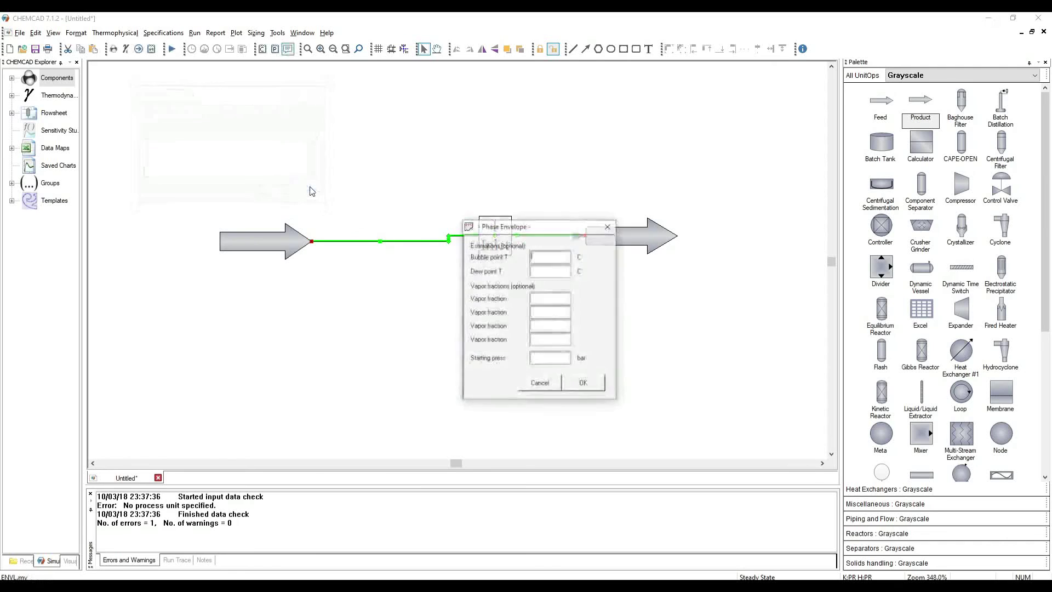
Generate the phase envelope with default estimates and display the ChartA3 chart
click(575, 386)
click(202, 477)
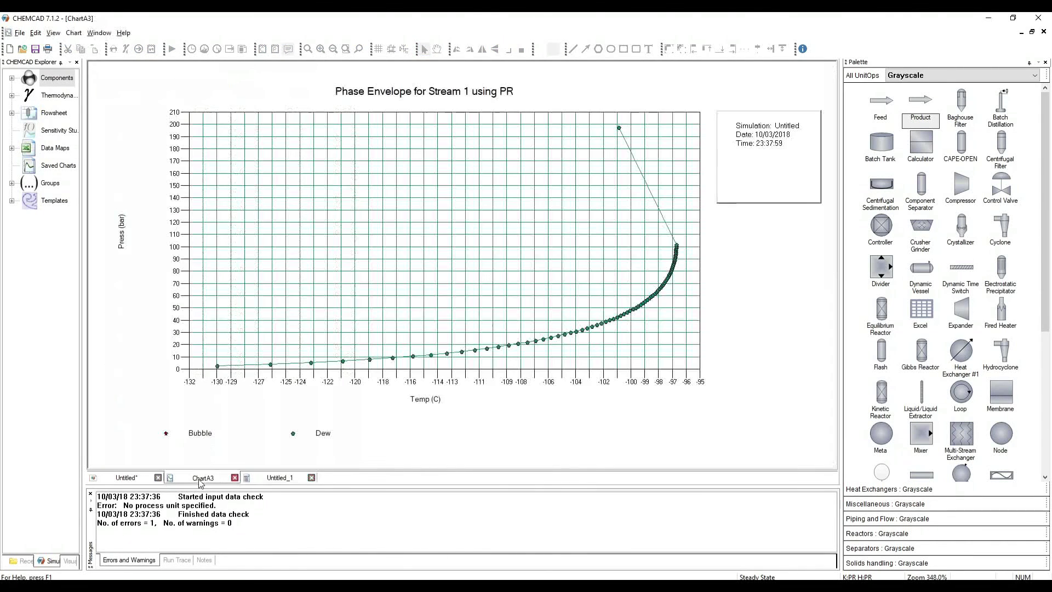